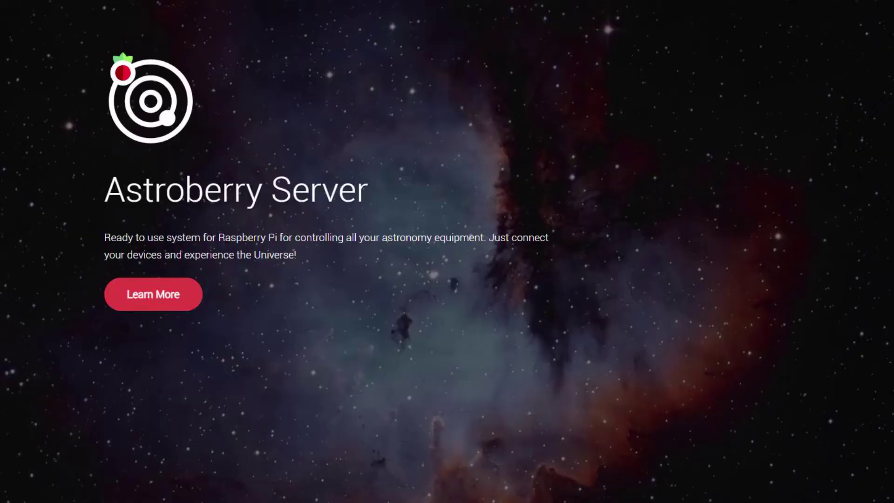
Step: Scroll the Astroberry Server page past Features, Community and Documentation to Download and Install (2.0.4)
scroll(448, 251, "down", 5)
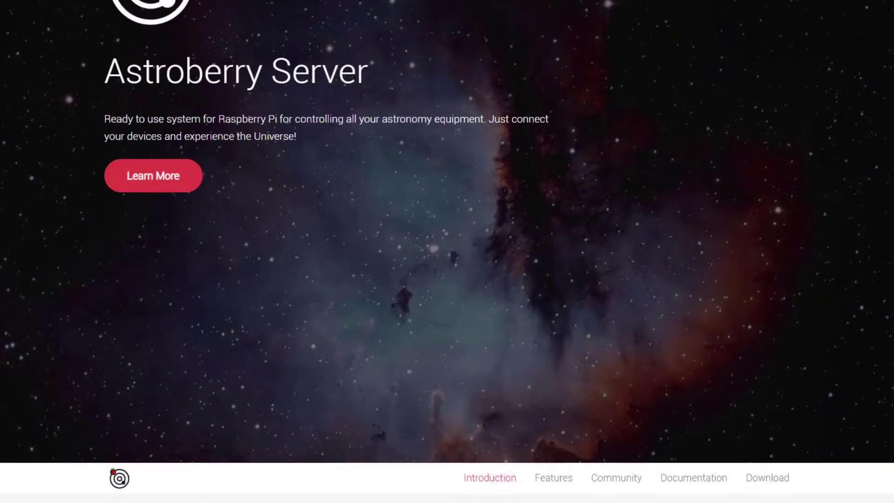
scroll(447, 251, "down", 6)
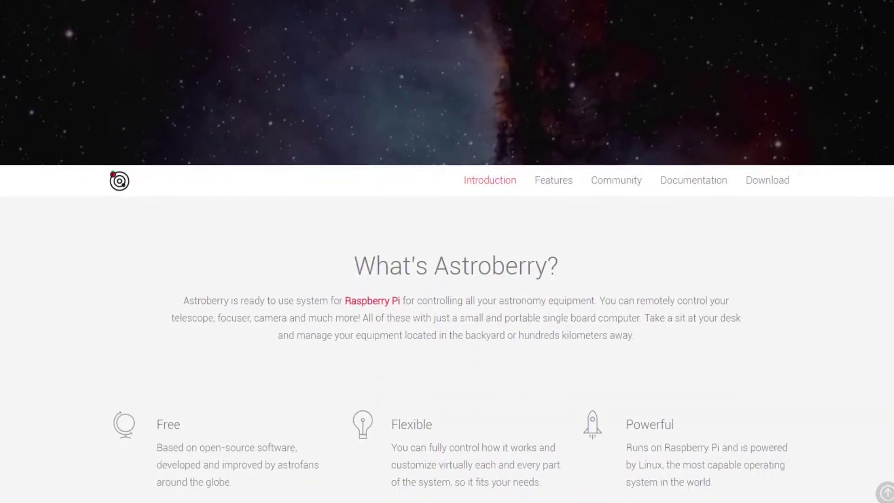
scroll(447, 252, "down", 6)
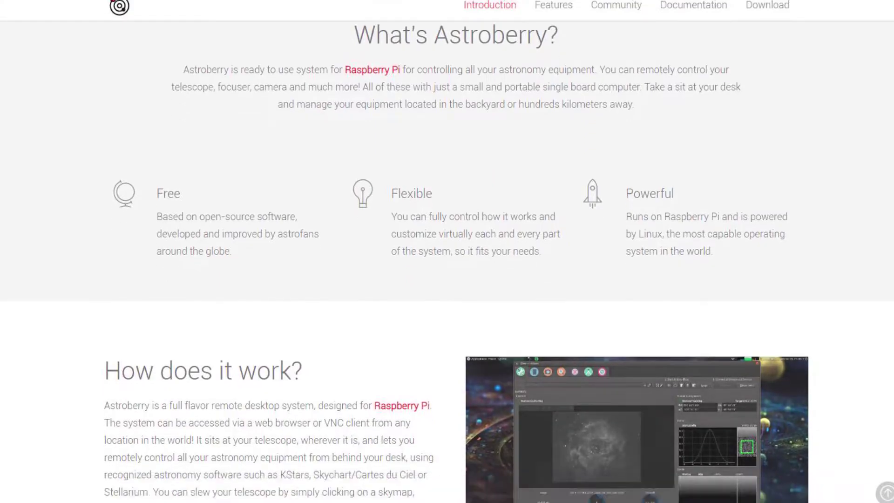
scroll(447, 252, "down", 4)
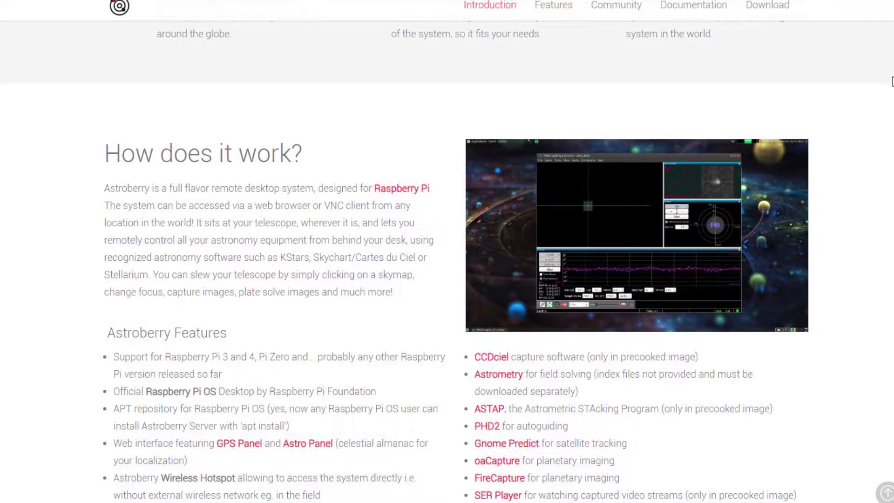
scroll(447, 252, "down", 5)
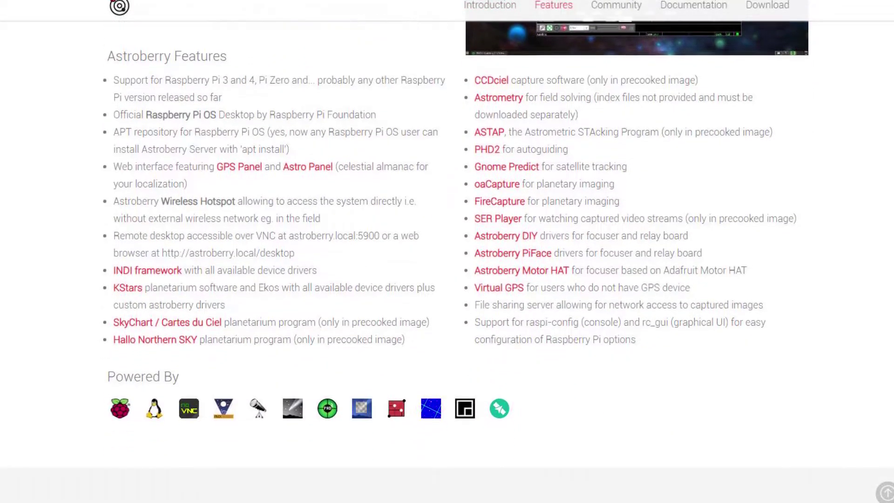
scroll(447, 251, "down", 10)
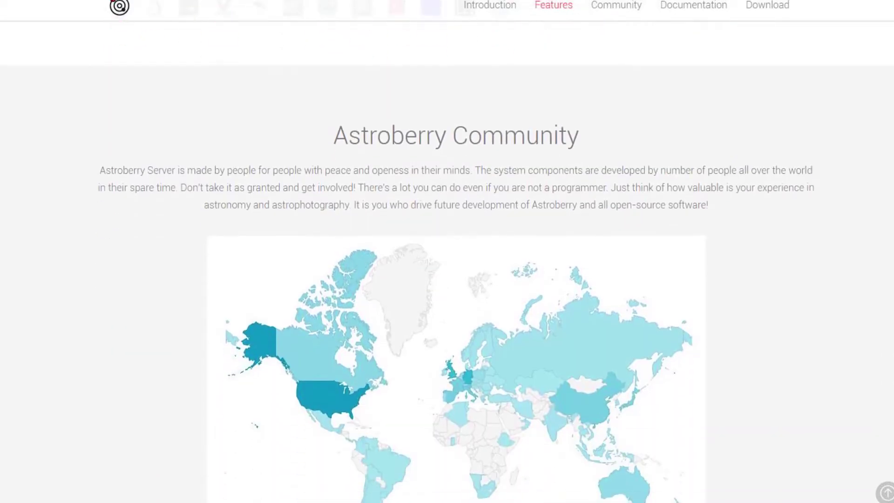
scroll(447, 252, "down", 7)
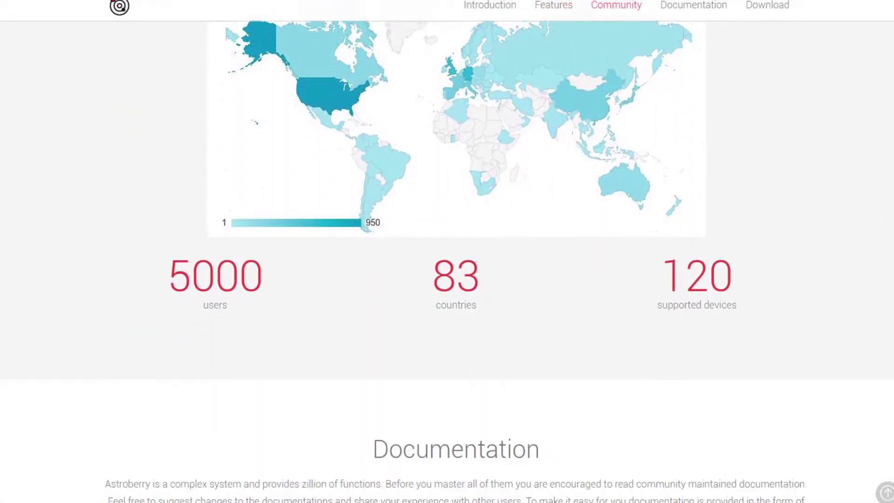
scroll(447, 252, "down", 9)
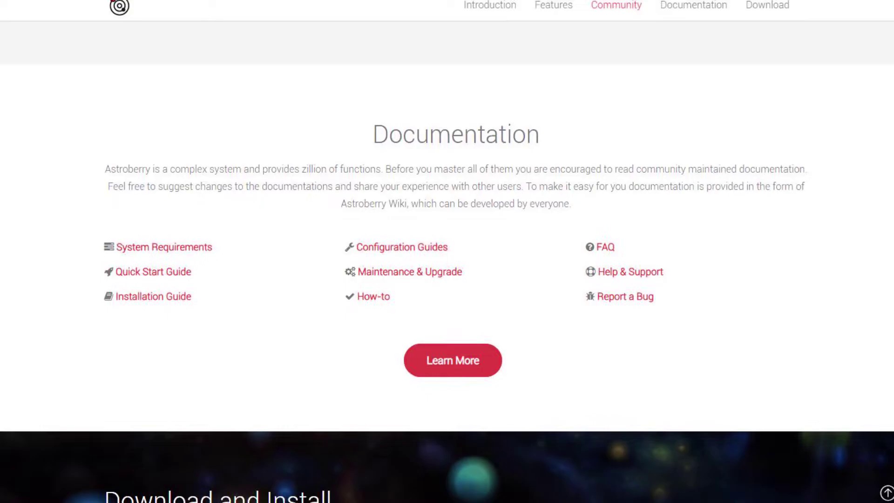
scroll(447, 251, "down", 4)
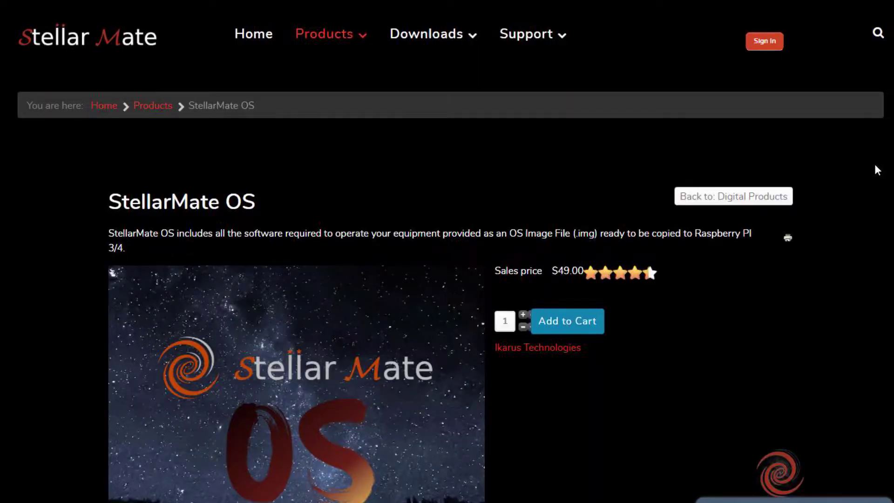
Step: Scroll the StellarMate OS page through Requirements, Download and Installation to Boot up and Passwords
scroll(875, 165, "down", 4)
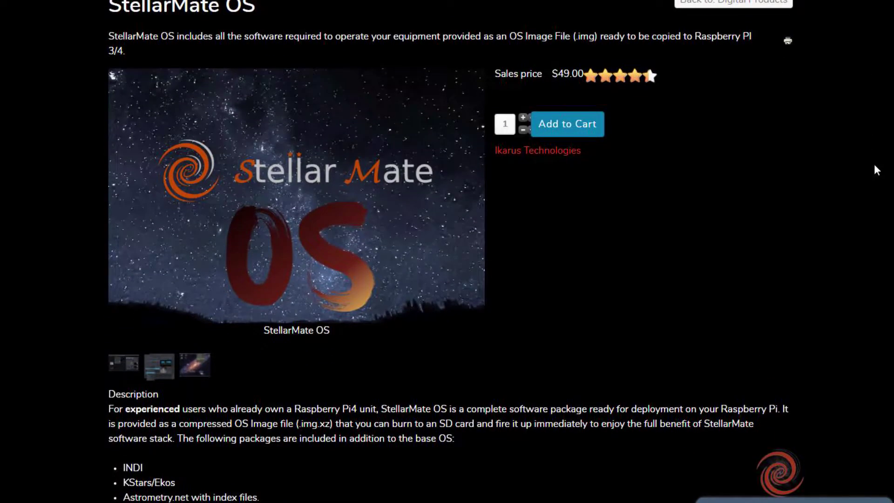
scroll(874, 165, "down", 5)
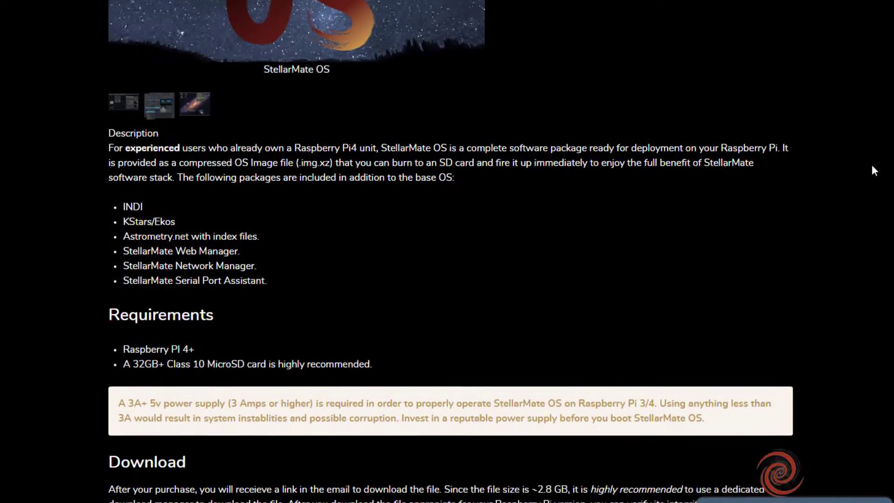
scroll(874, 171, "down", 5)
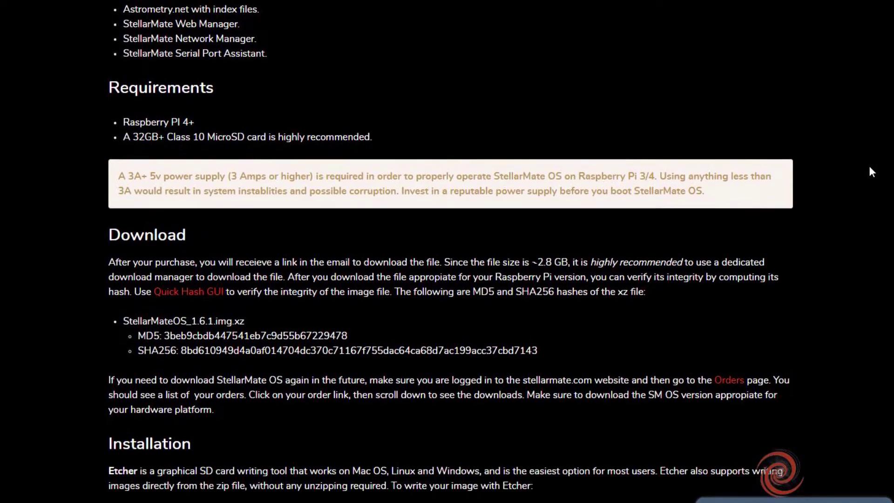
scroll(871, 171, "down", 3)
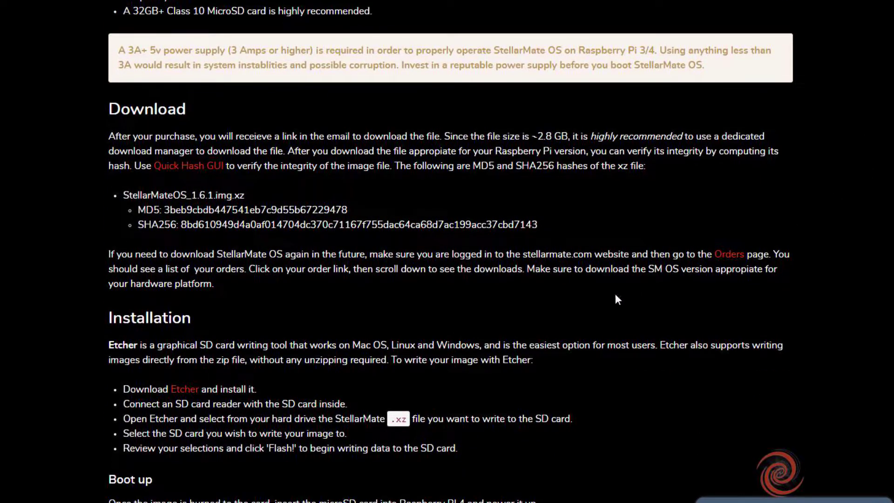
scroll(194, 261, "down", 3)
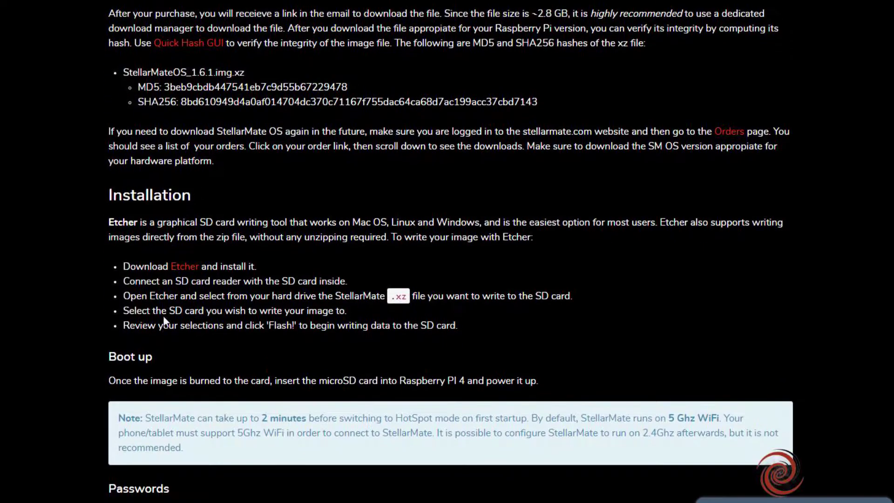
scroll(253, 275, "down", 3)
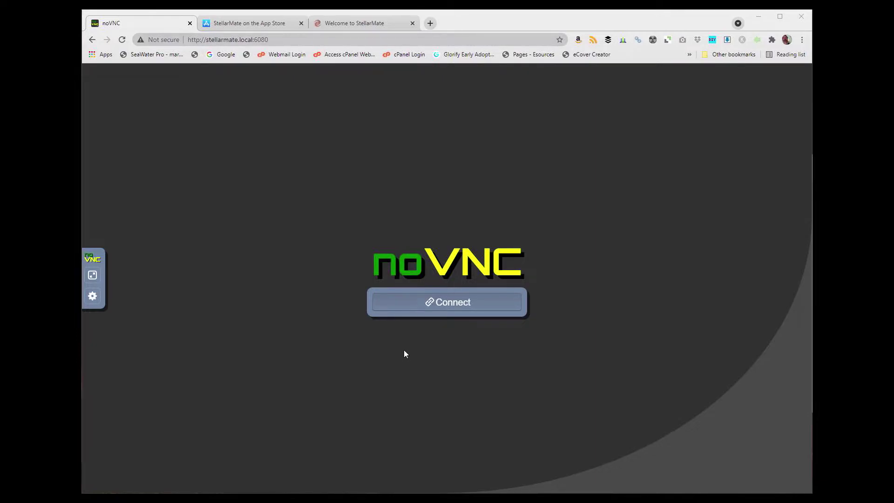
Step: Start the noVNC connection to StellarMate and select the Password field to log in
left_click(454, 305)
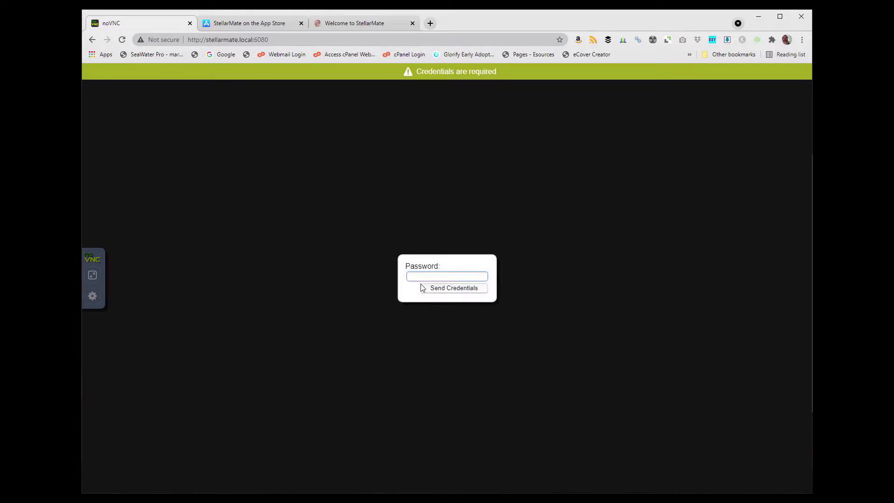
left_click(422, 276)
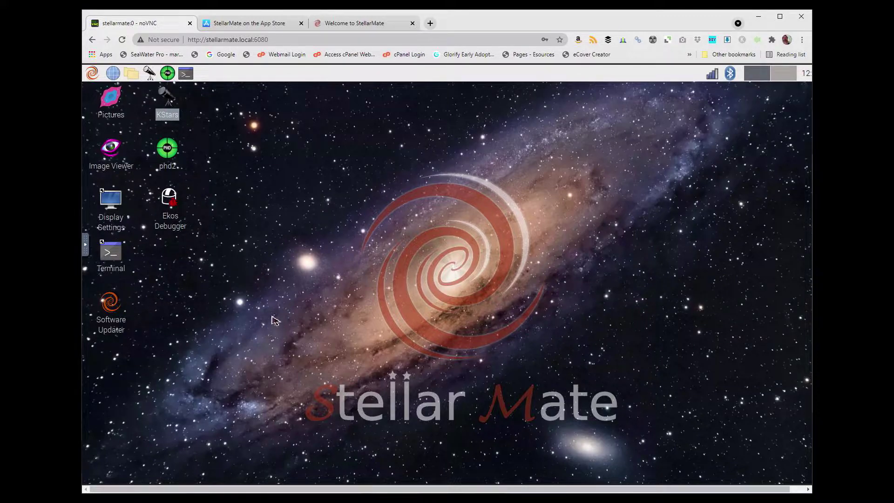
Step: Open Advanced Network Configuration and review the stellarmate hotspot's Wi-Fi settings, cancelling without changes
left_click(92, 73)
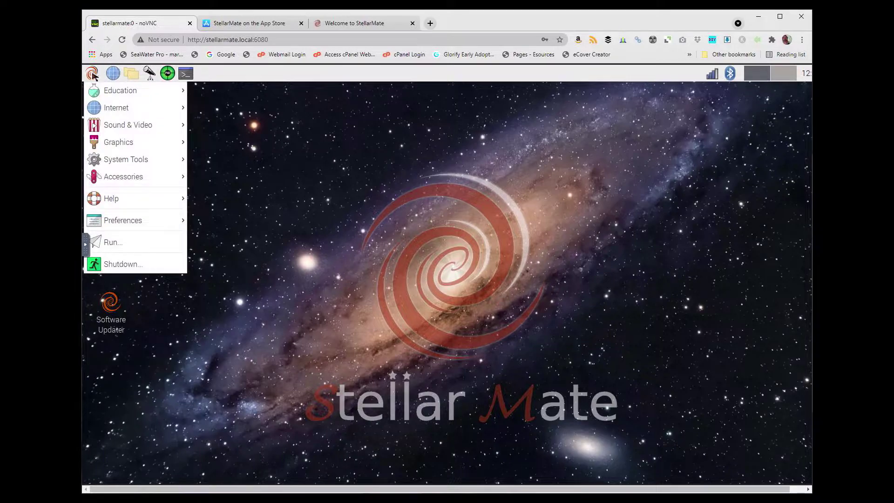
mouse_move(117, 225)
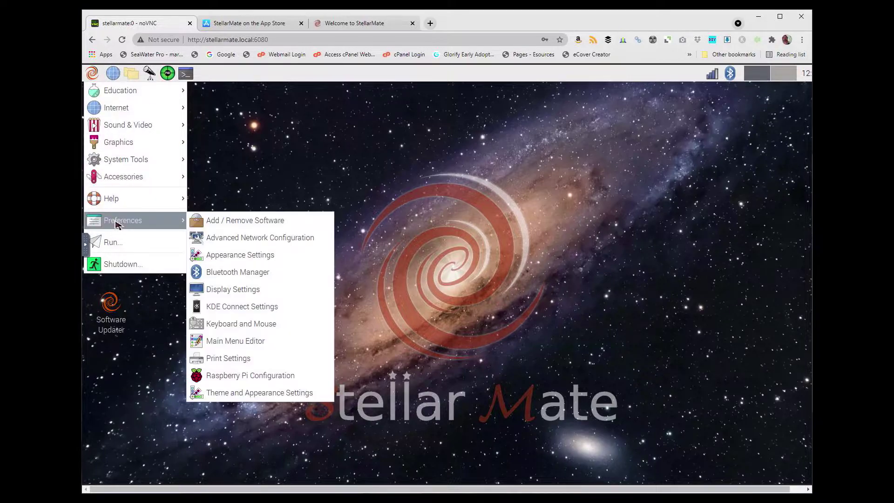
left_click(251, 239)
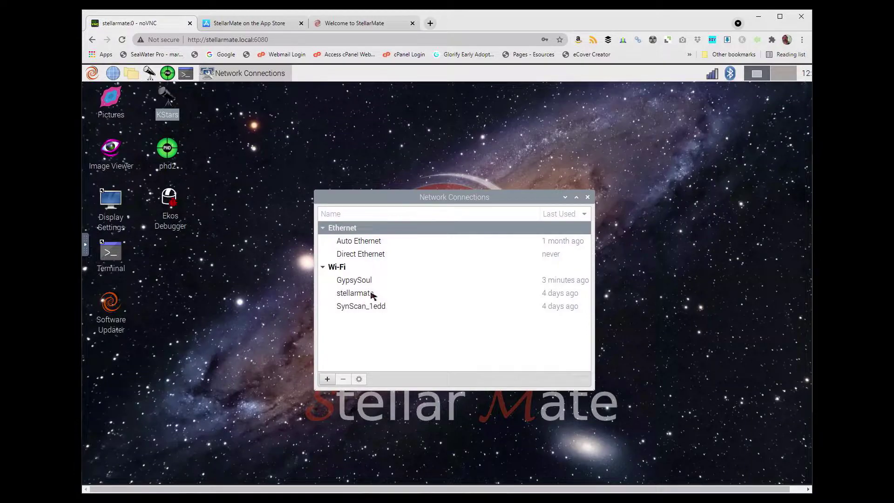
left_click(371, 294)
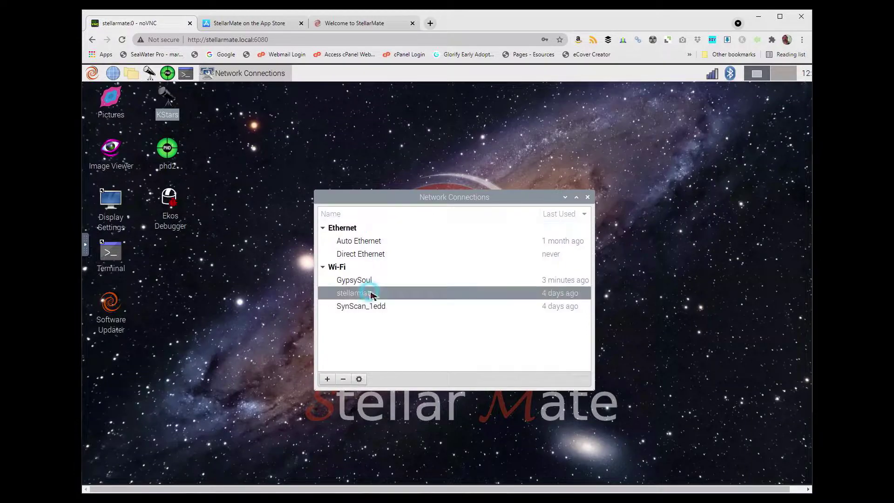
double_click(396, 293)
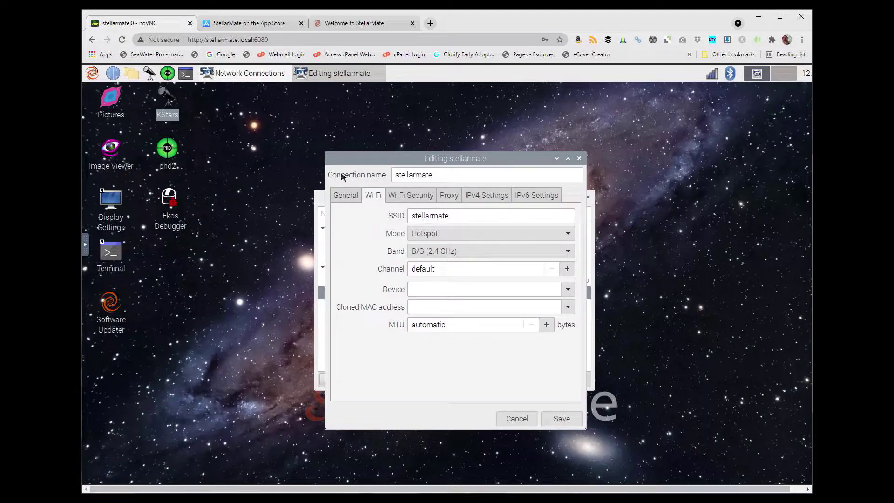
left_click(517, 419)
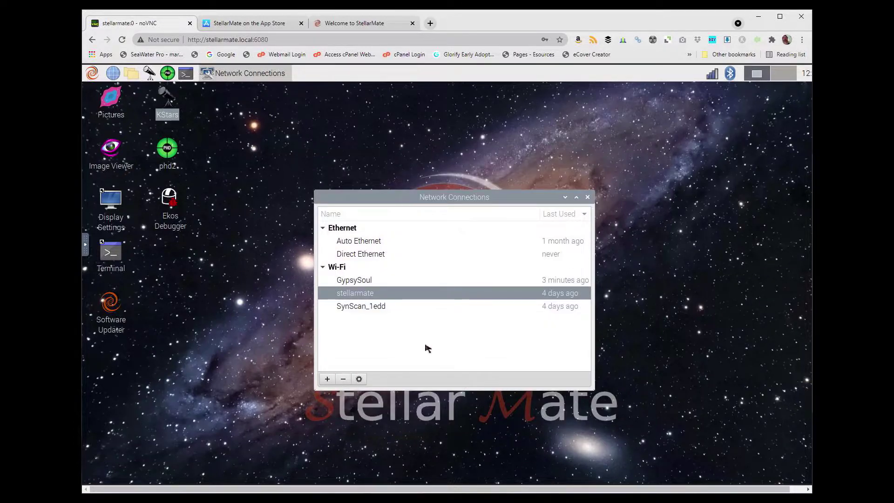
Step: Add a new network connection with Wi-Fi as its type, then cancel it
left_click(327, 379)
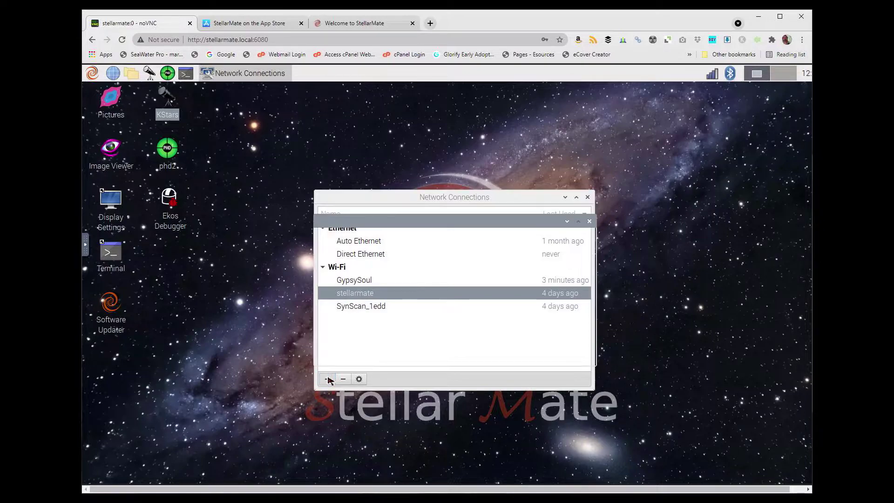
left_click(476, 317)
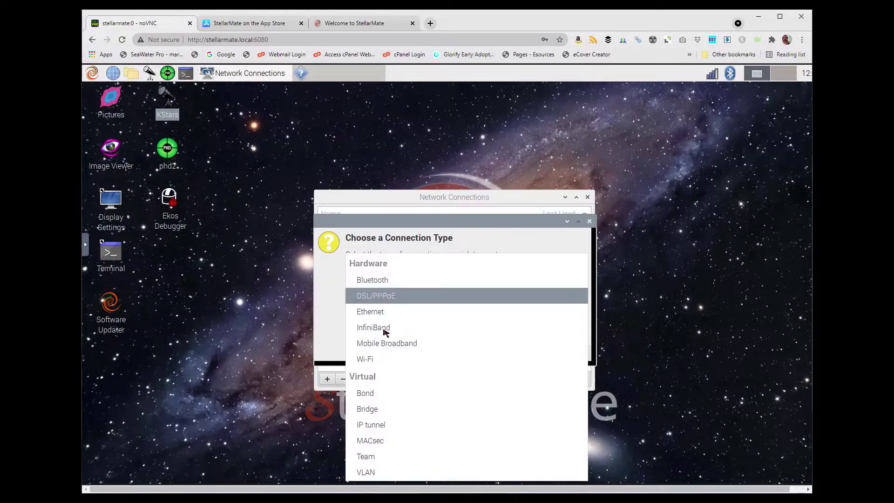
left_click(379, 361)
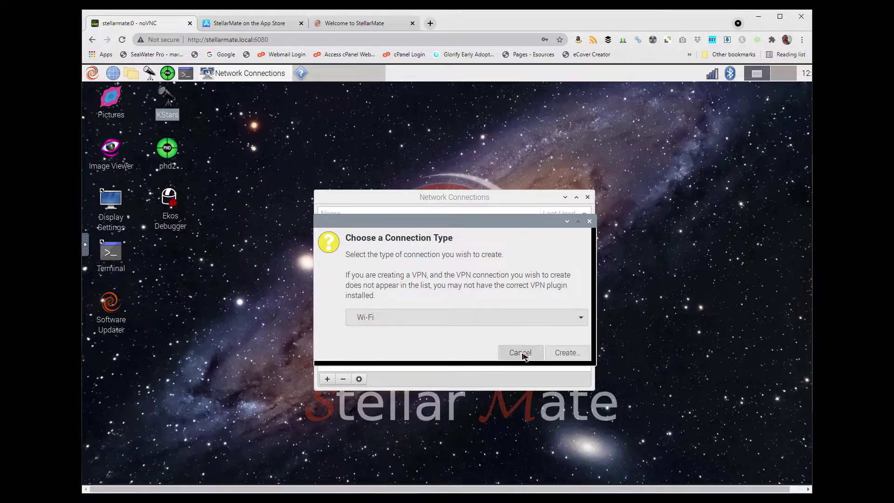
left_click(505, 353)
left_click(371, 281)
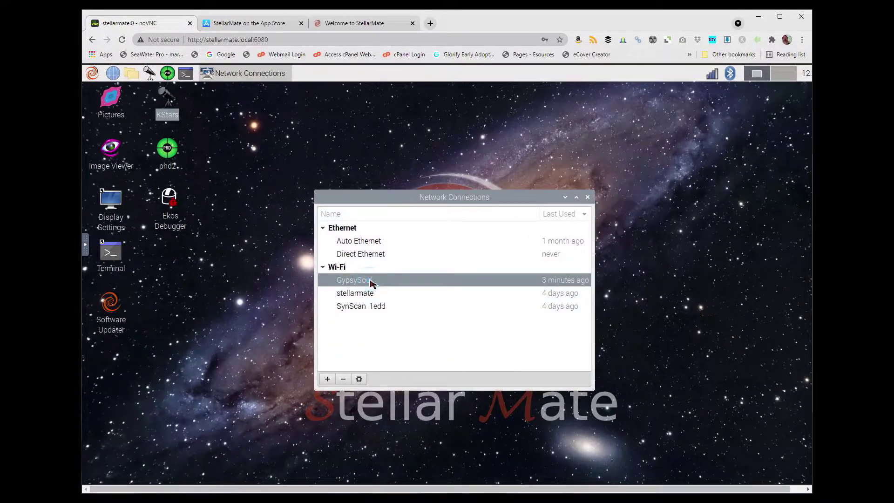
double_click(371, 281)
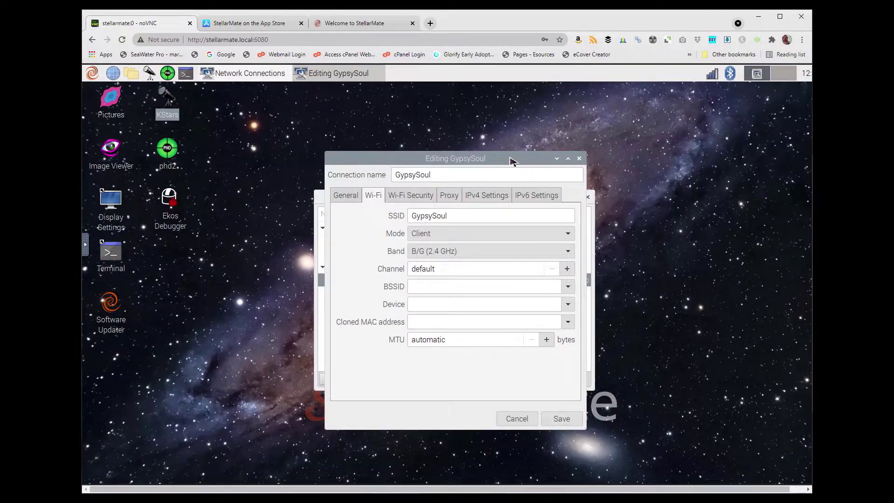
left_click_drag(500, 159, 472, 153)
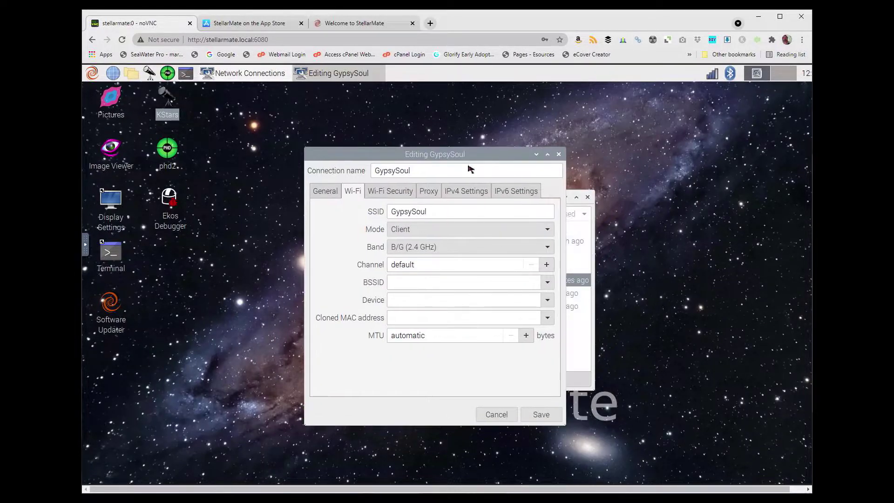
left_click(390, 191)
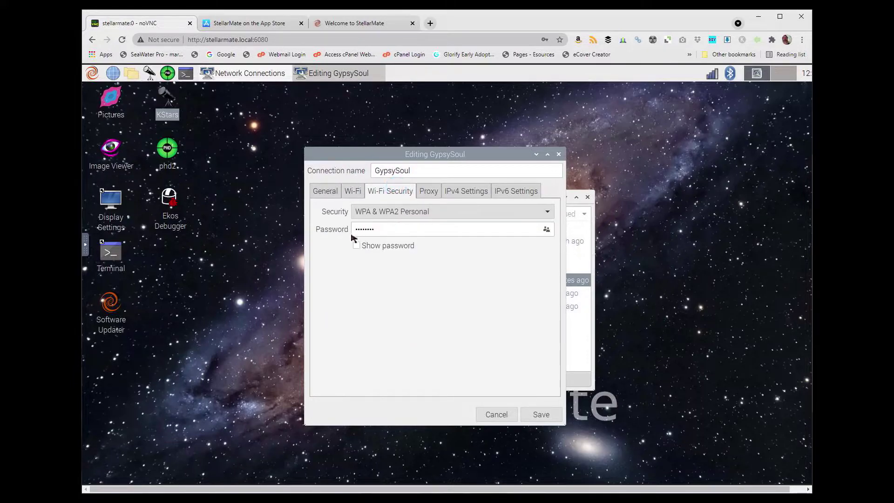
left_click(560, 155)
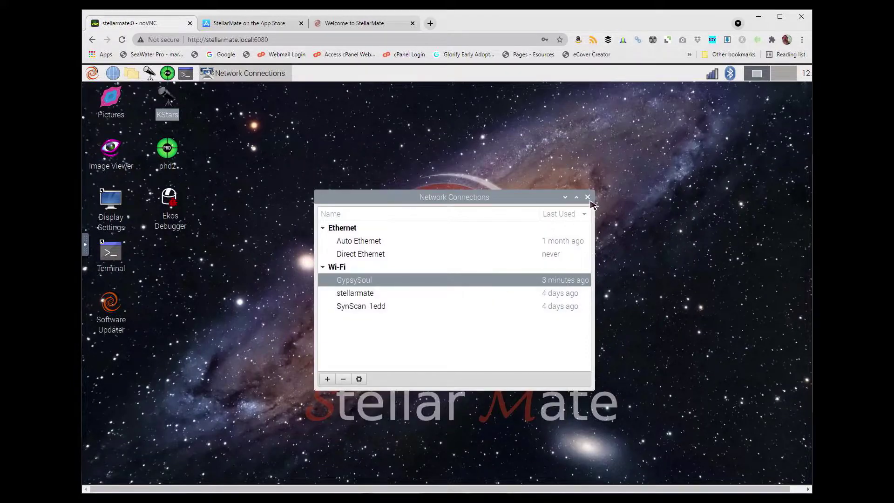
left_click(589, 197)
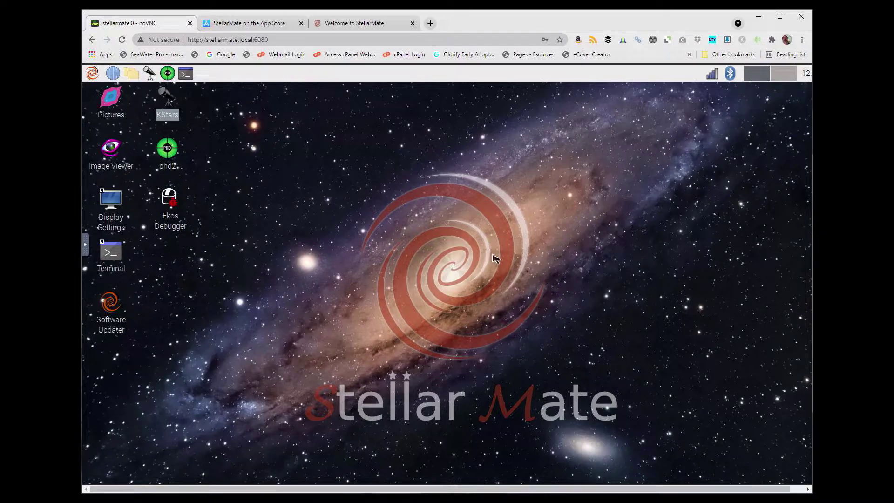
Step: Run Software Updater, confirm all software is up to date, and close StellarMate Tools
left_click(110, 305)
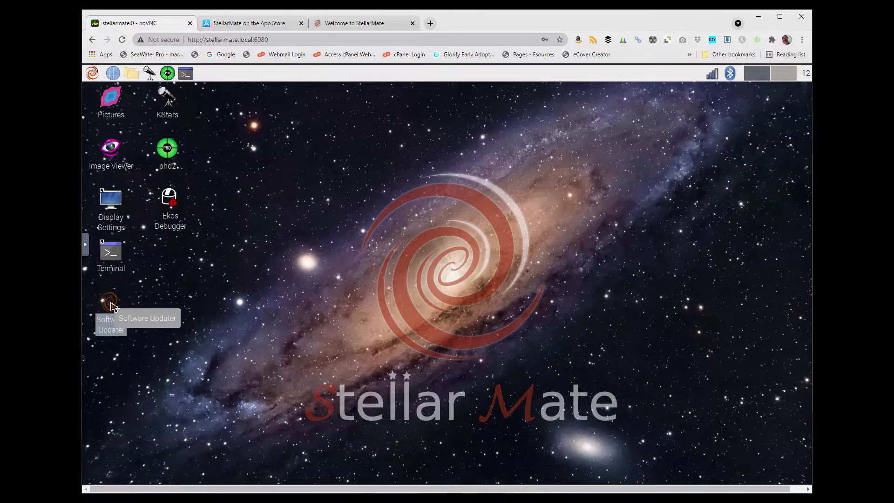
double_click(111, 304)
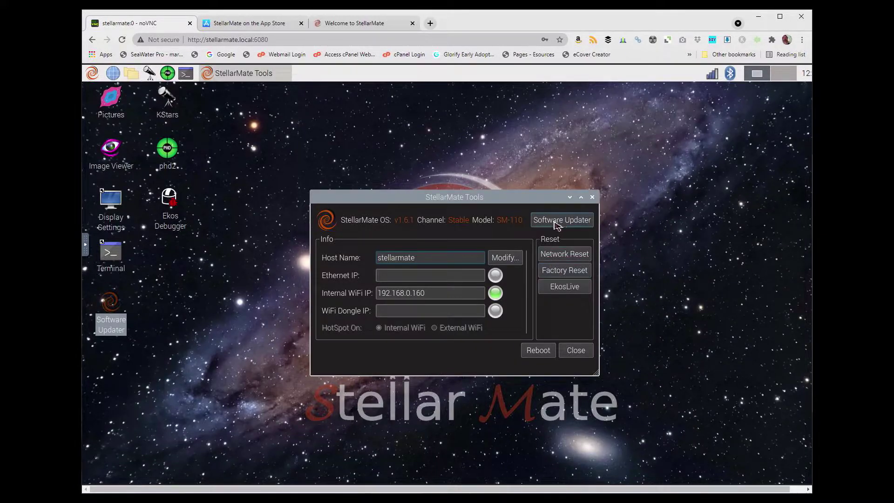
left_click(568, 226)
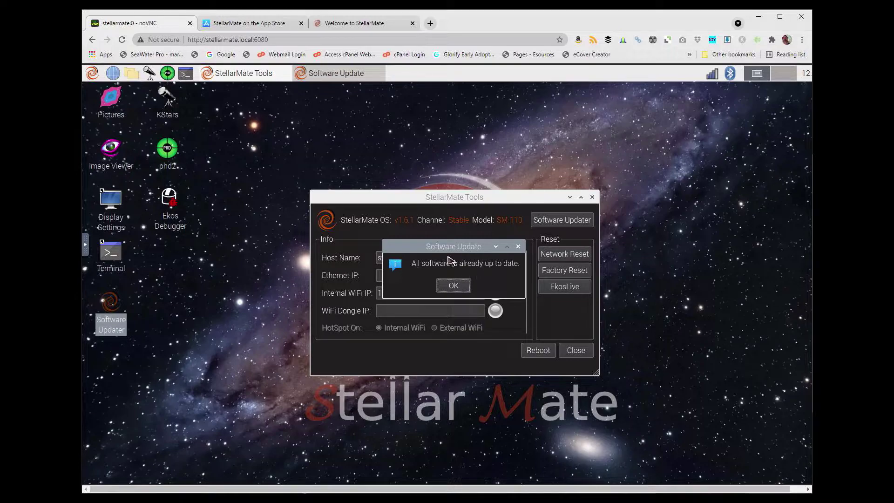
left_click(519, 247)
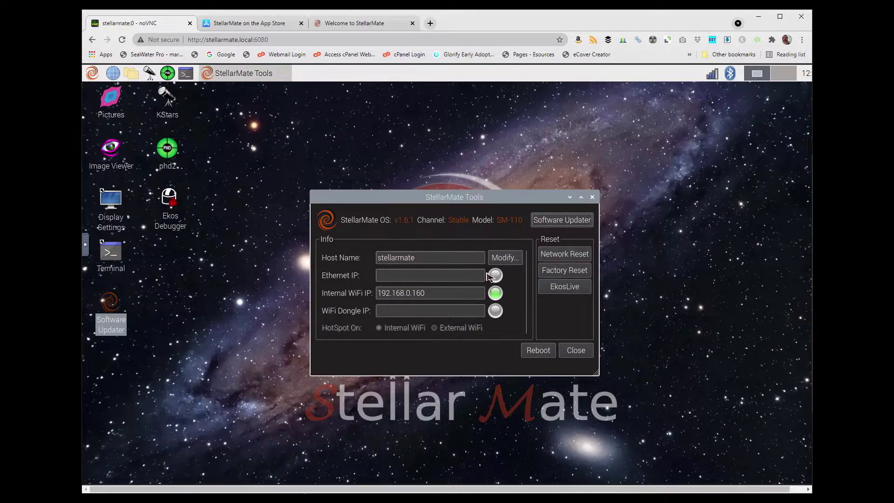
left_click(579, 353)
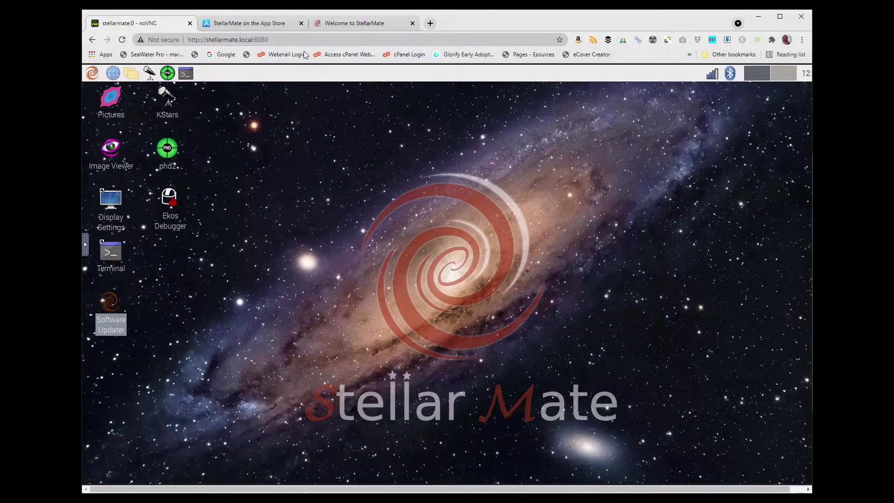
Step: Open Downloads > Mobile App on the StellarMate site, showing Android and iOS apps 2.4.0
left_click(372, 23)
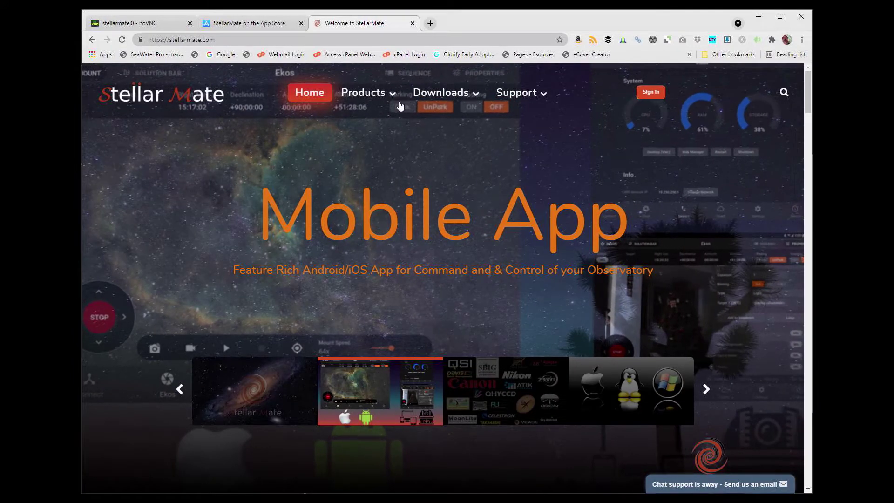
mouse_move(445, 95)
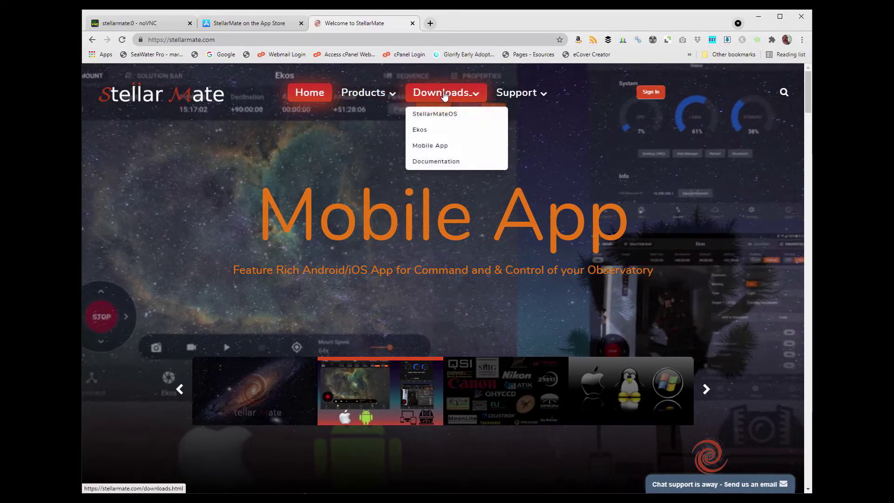
left_click(429, 146)
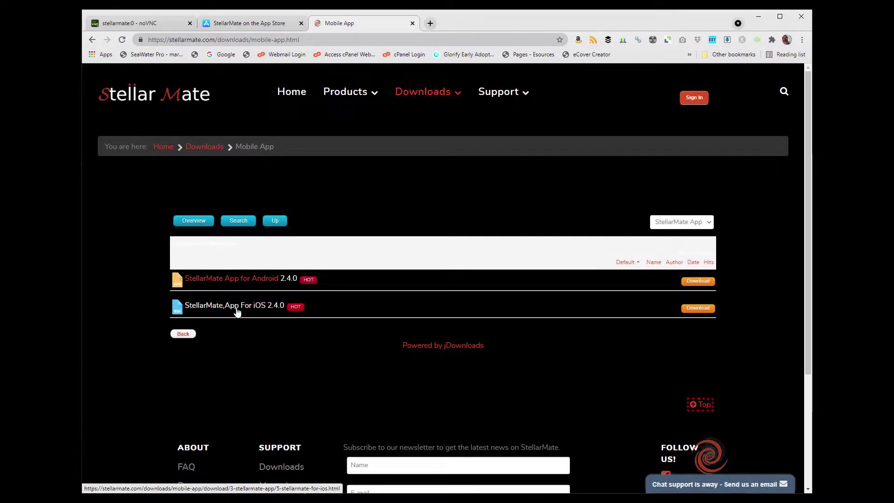
left_click(219, 23)
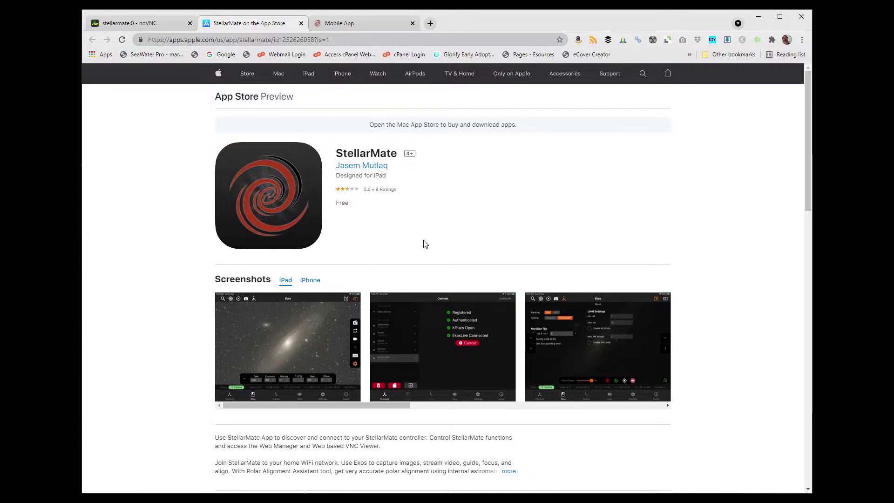
Step: Return to the stellarmate:0 noVNC tab showing the mirrored iPad app
left_click(152, 22)
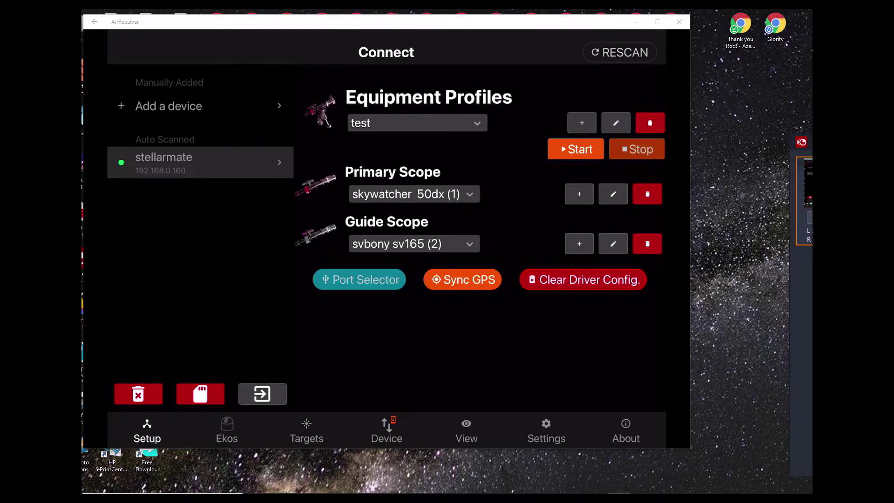
Step: Open Targets and filter to Stars (100, incl. Vega and Arcturus), then to Planets
left_click(307, 430)
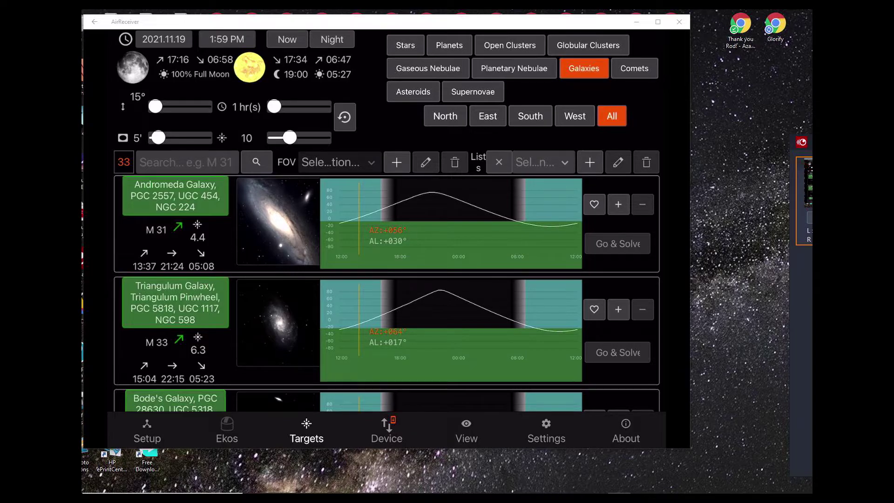
left_click(405, 46)
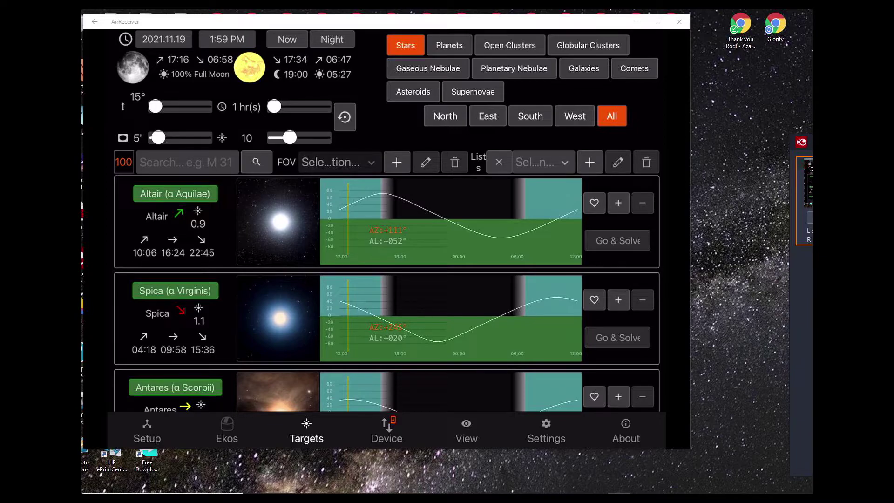
scroll(386, 293, "up", 4)
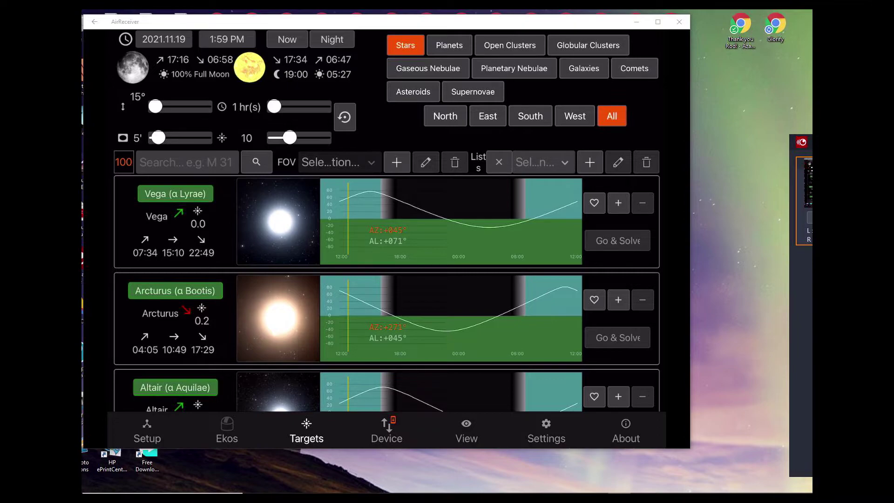
left_click(450, 45)
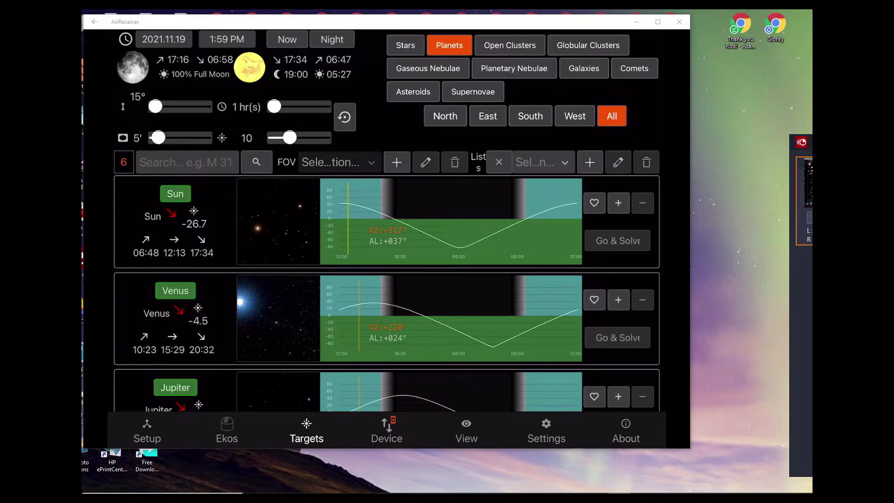
Step: Scroll through the six planets and three planetary nebulae, then open the Device Status page
scroll(386, 293, "down", 3)
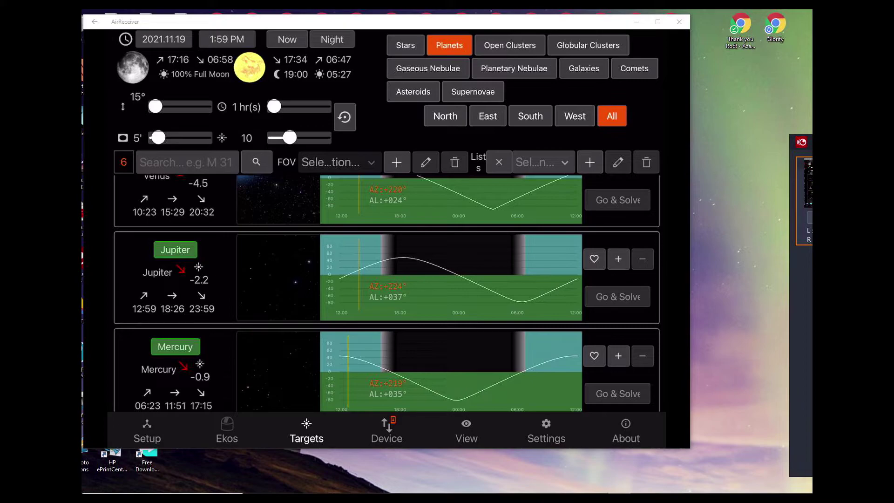
scroll(387, 293, "down", 4)
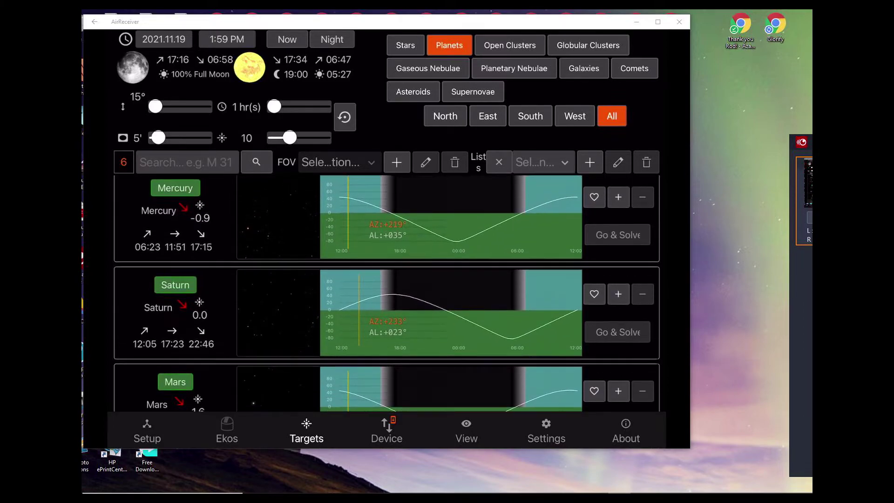
scroll(387, 294, "up", 6)
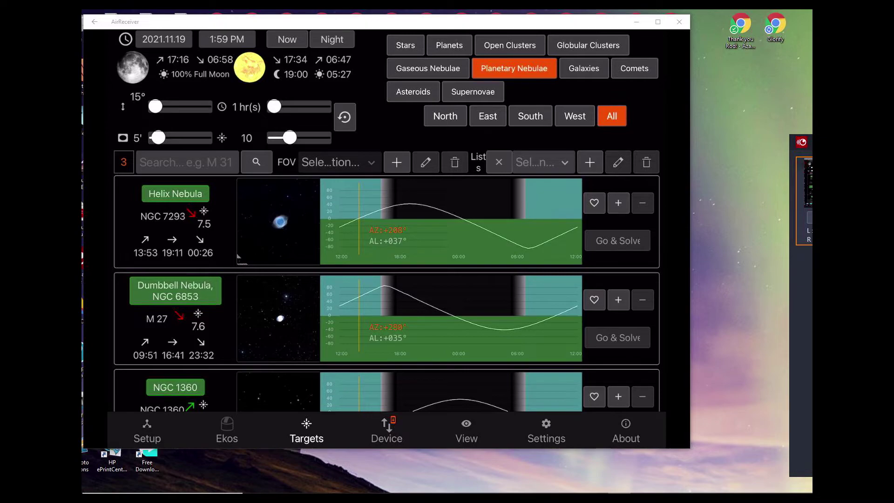
left_click(387, 431)
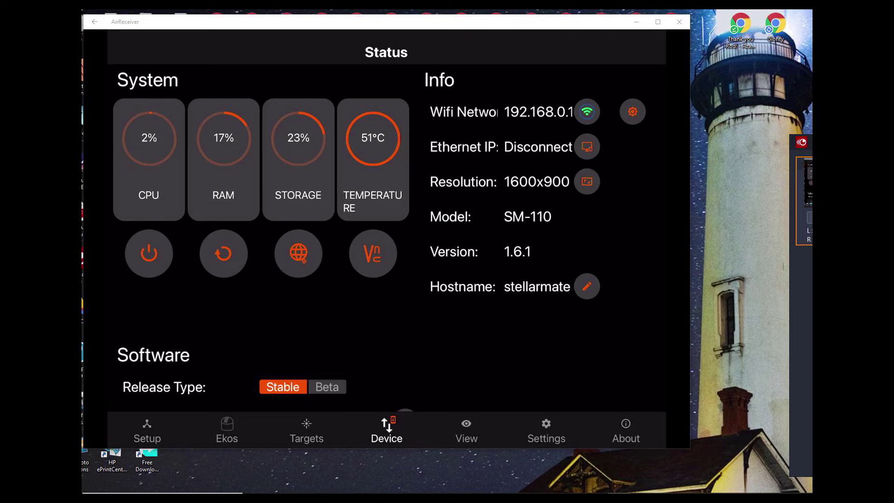
Step: Look over the empty View image viewer and Settings, then return to Setup's Connect page for profile test
left_click(466, 431)
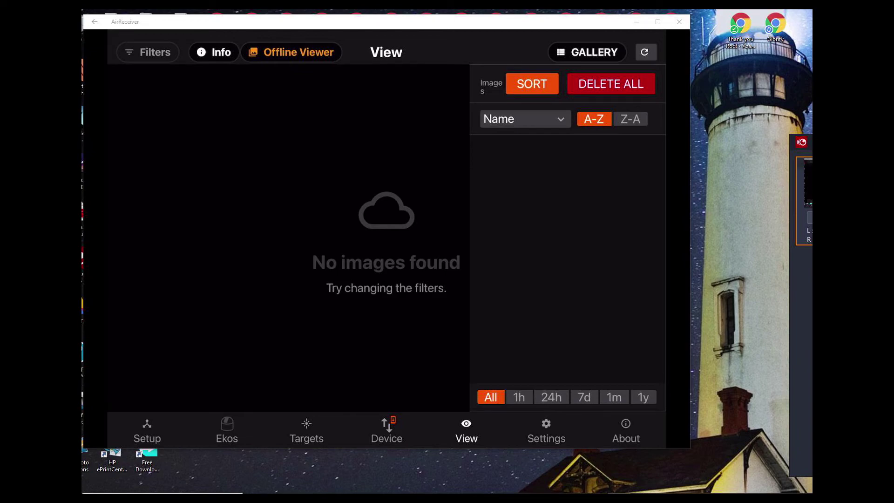
left_click(546, 431)
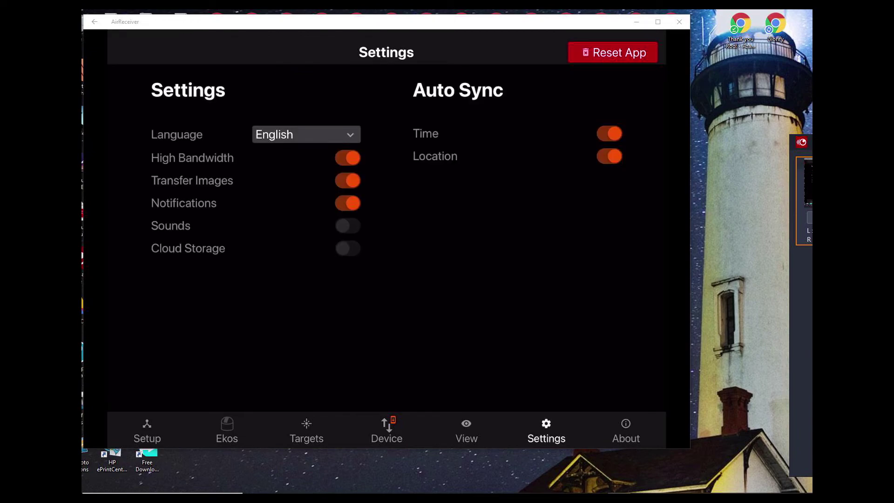
left_click(148, 431)
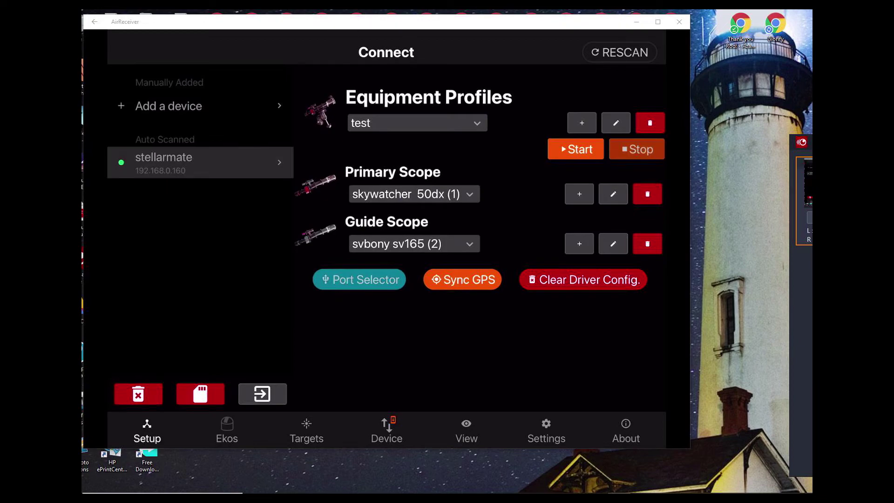